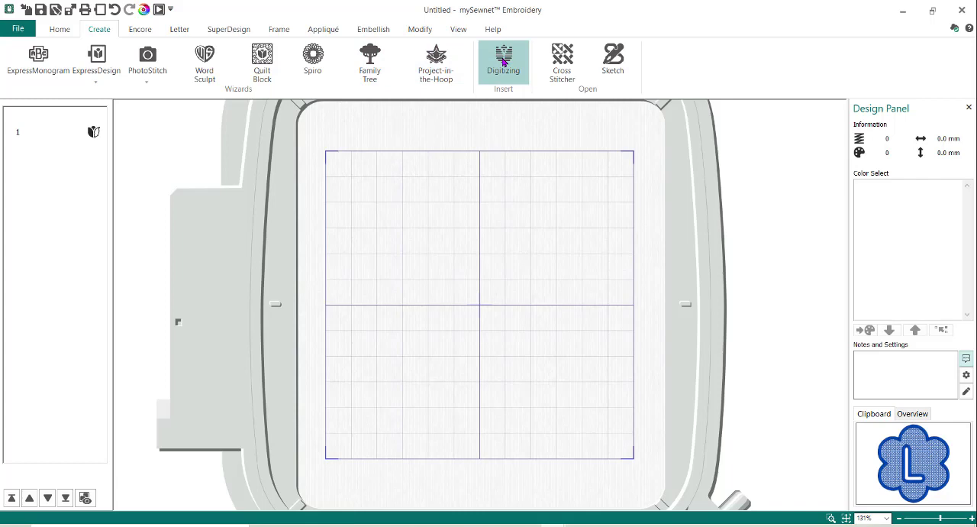
Start a digitizing design that creates a background picture, and open a maximized blank picture in Draw & Paint
{"action": "left_click", "coordinate": [503, 63]}
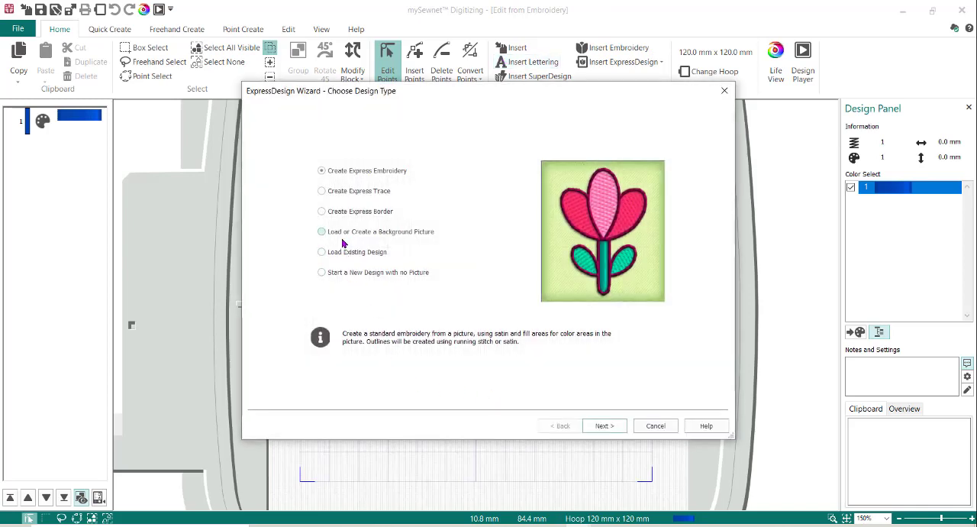
{"action": "left_click", "coordinate": [411, 235]}
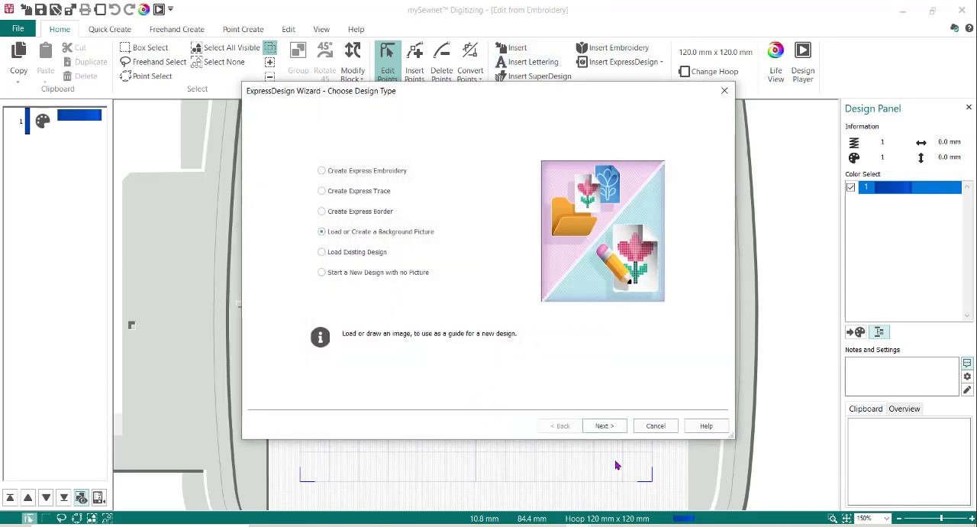
{"action": "left_click", "coordinate": [604, 426]}
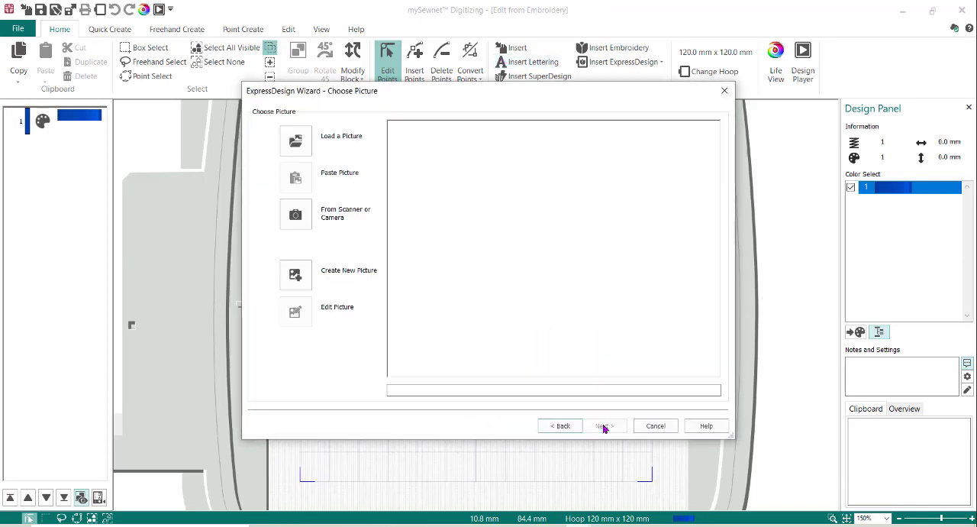
{"action": "left_click", "coordinate": [304, 284]}
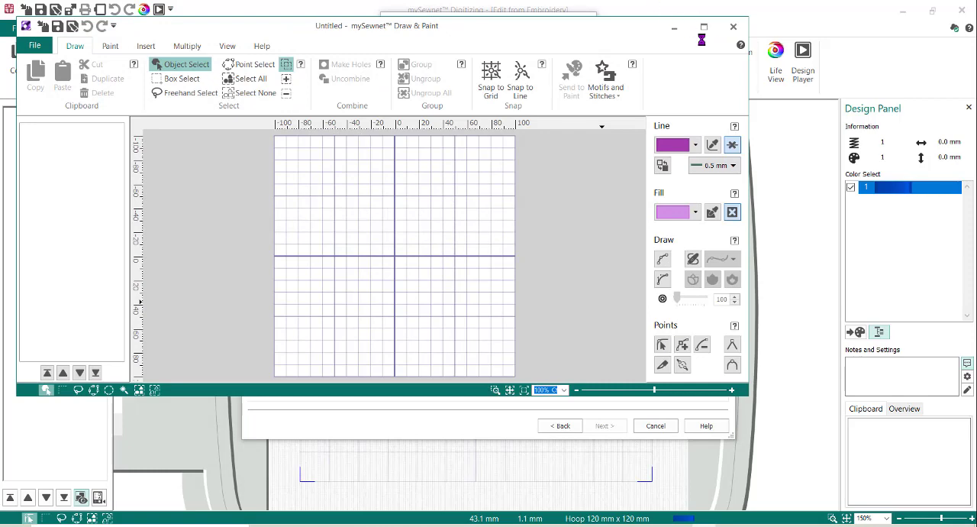
{"action": "left_click", "coordinate": [703, 26]}
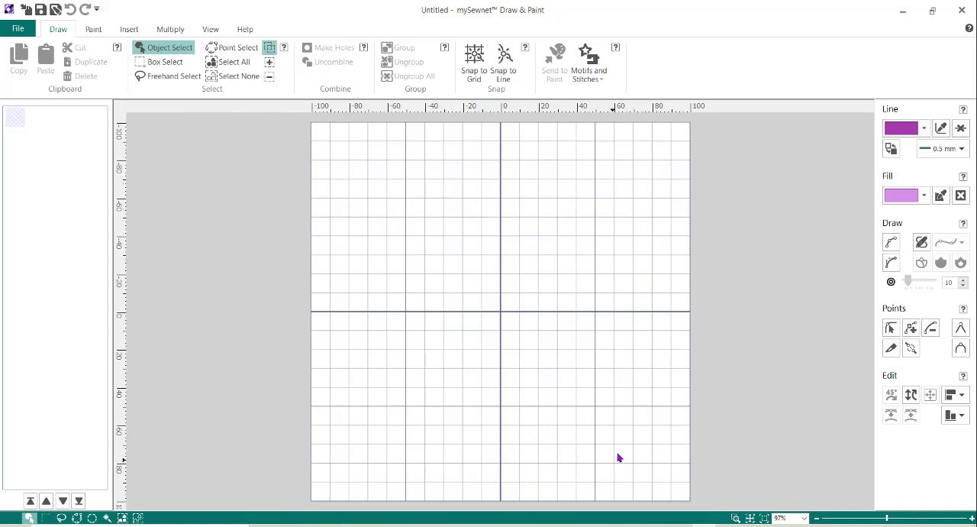
Insert six-petal flower shape 49 and enlarge it about its center to about 160 mm wide
{"action": "left_click", "coordinate": [127, 30]}
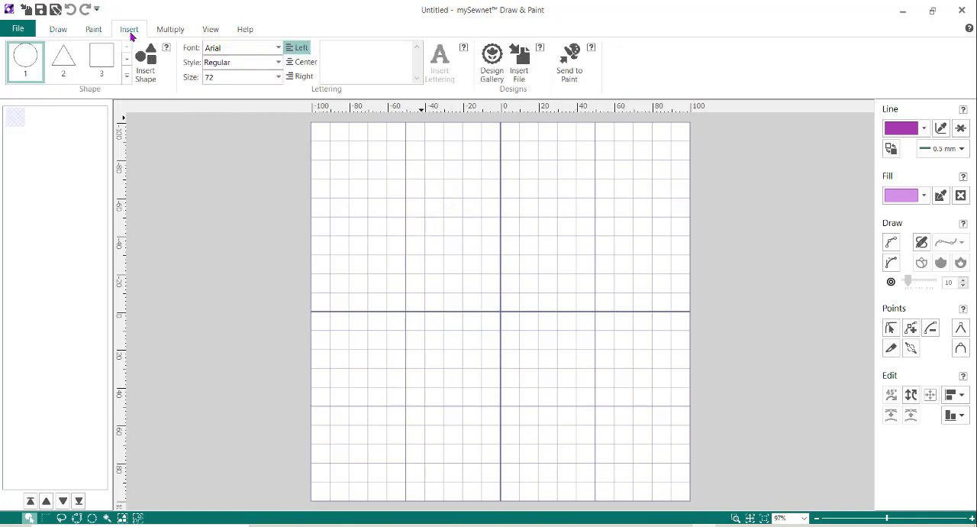
{"action": "left_click", "coordinate": [128, 76]}
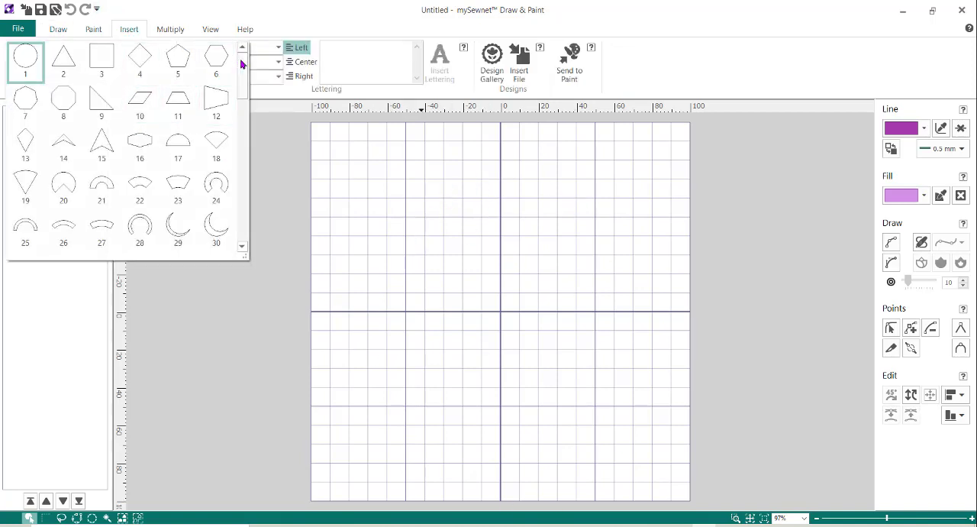
{"action": "left_click_drag", "start_coordinate": [240, 61], "coordinate": [246, 127]}
{"action": "left_click", "coordinate": [20, 118]}
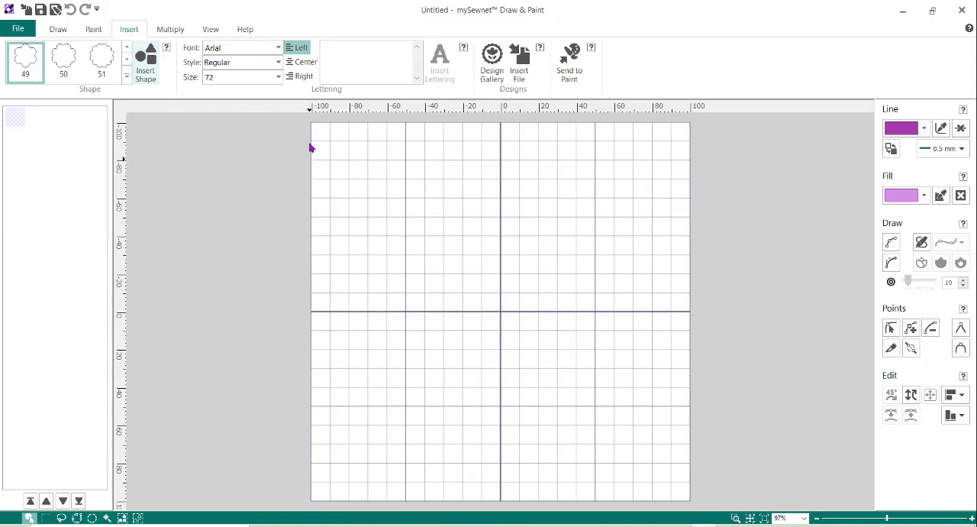
{"action": "left_click", "coordinate": [146, 63]}
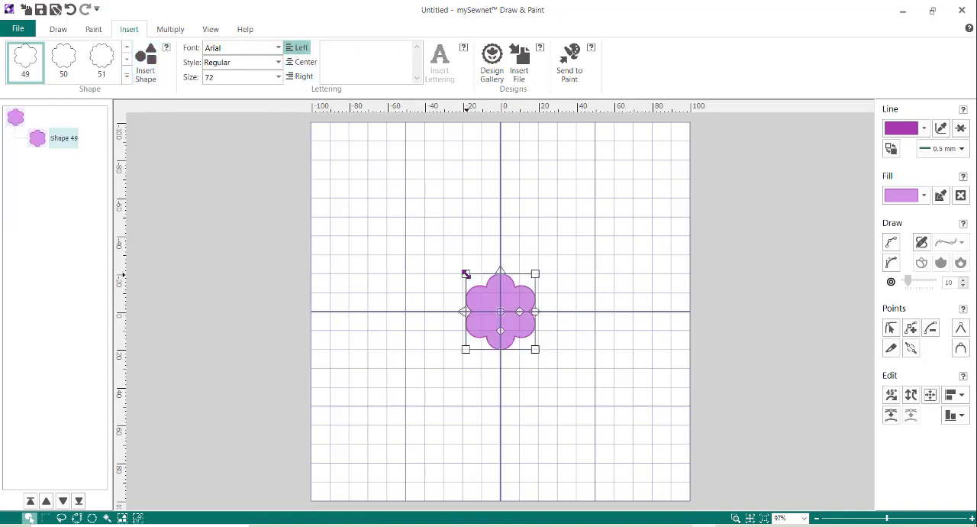
{"action": "left_click_drag", "start_coordinate": [466, 273], "coordinate": [337, 154]}
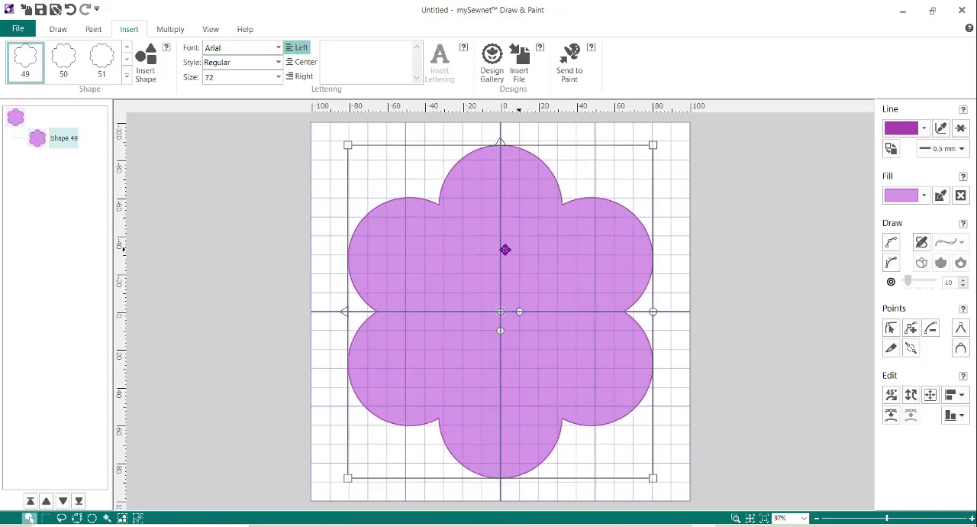
Insert the letter "L" in Arial Rounded MT Bold and enlarge it to about 60 mm wide inside the flower
{"action": "left_click", "coordinate": [279, 48]}
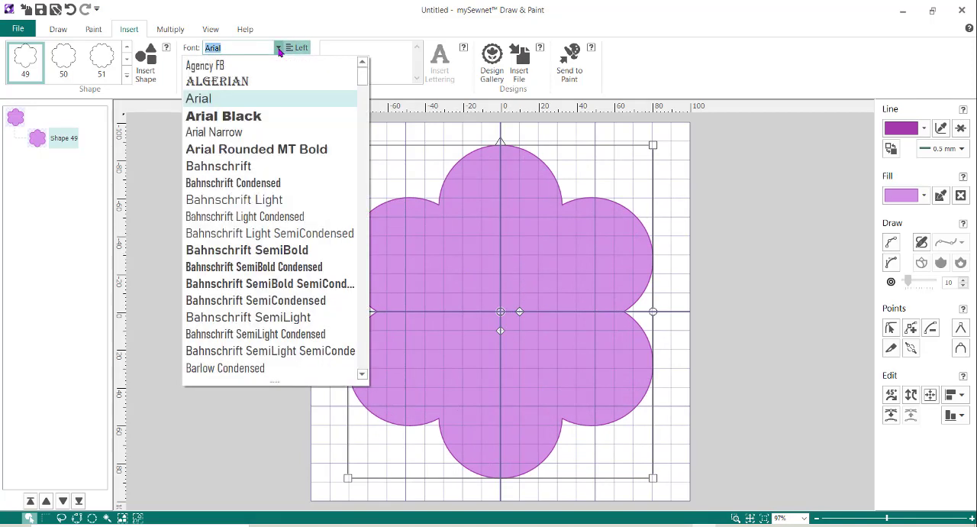
{"action": "left_click", "coordinate": [292, 150]}
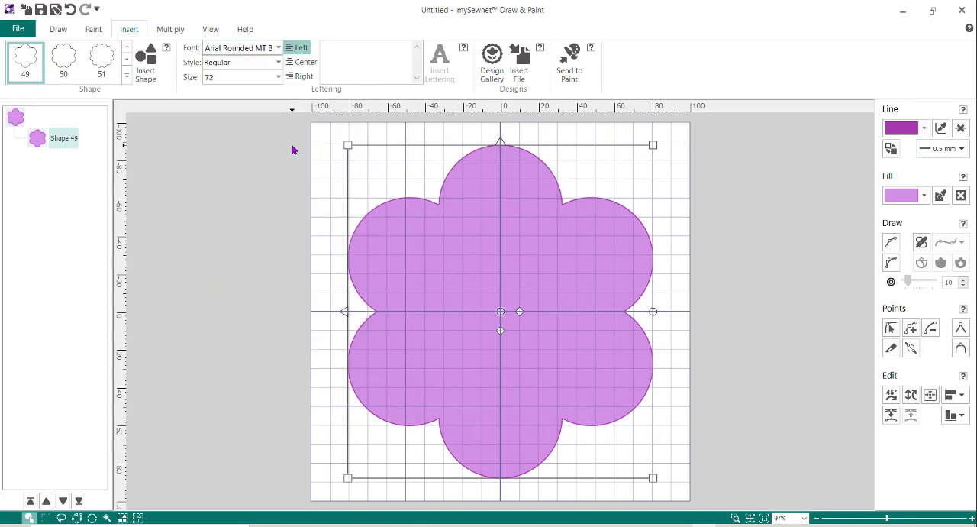
{"action": "left_click", "coordinate": [367, 54]}
{"action": "type", "text": ":"}
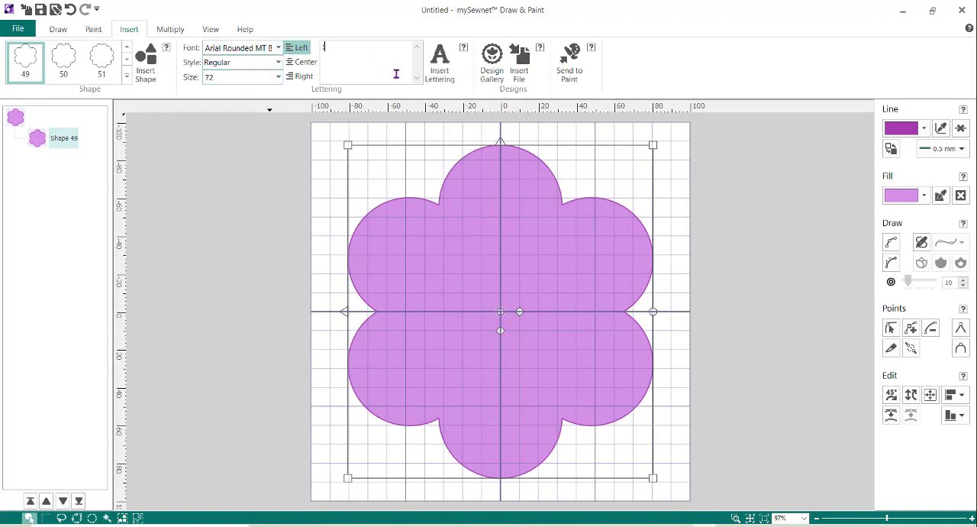
{"action": "key", "text": "BackSpace"}
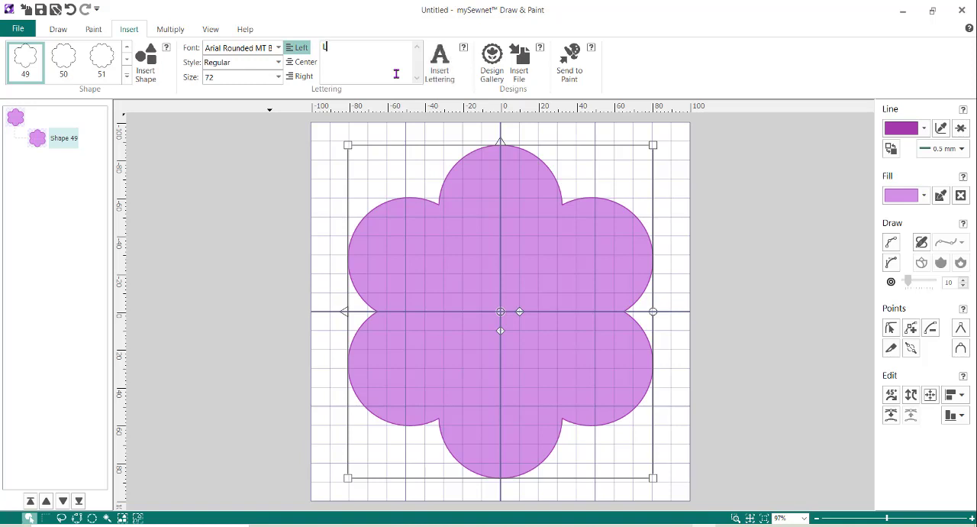
{"action": "left_click", "coordinate": [439, 62]}
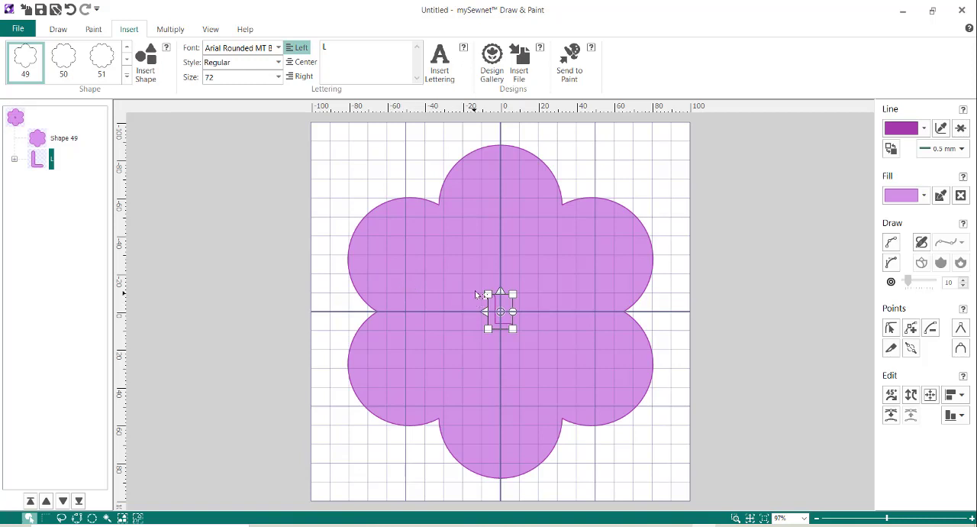
{"action": "left_click_drag", "start_coordinate": [487, 294], "coordinate": [443, 242]}
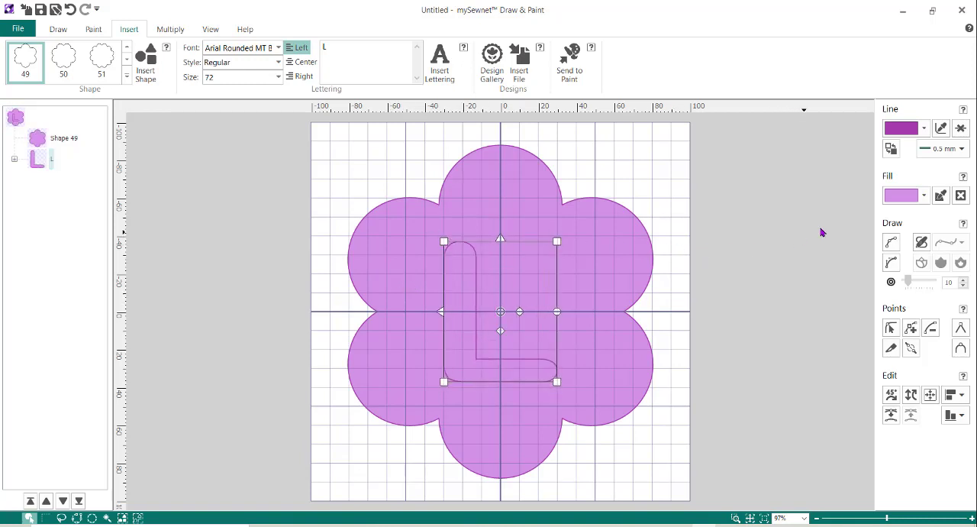
Give the letter L the automatic black line color and an orange fill, and nudge it slightly up and right
{"action": "left_click", "coordinate": [925, 130]}
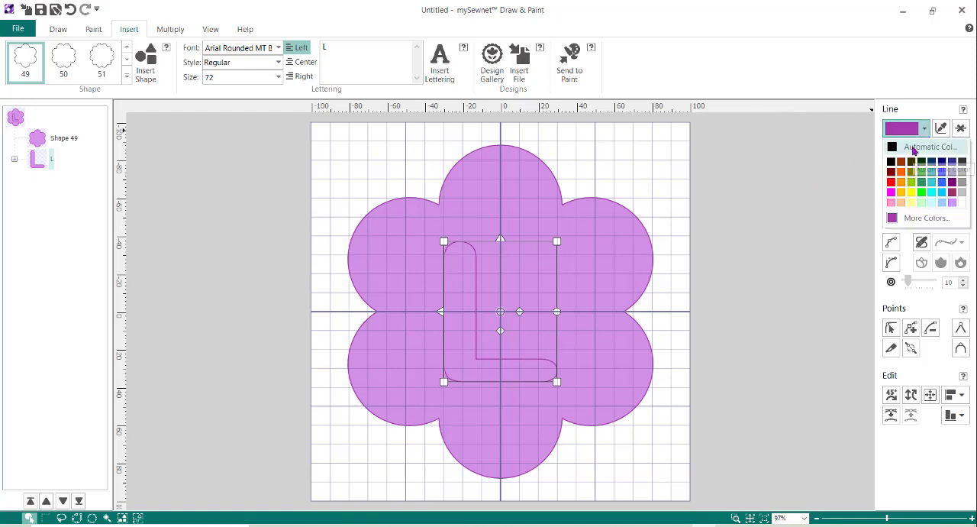
{"action": "left_click", "coordinate": [914, 147]}
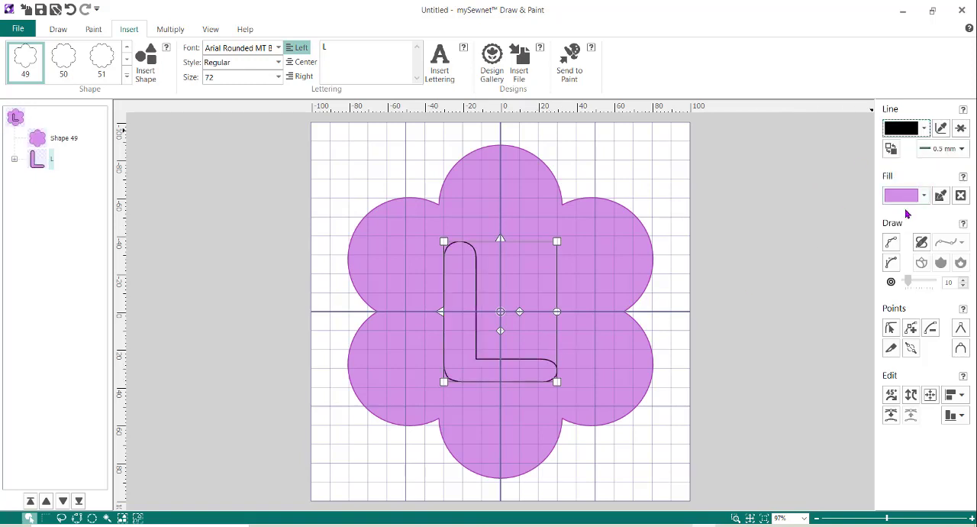
{"action": "left_click", "coordinate": [925, 197]}
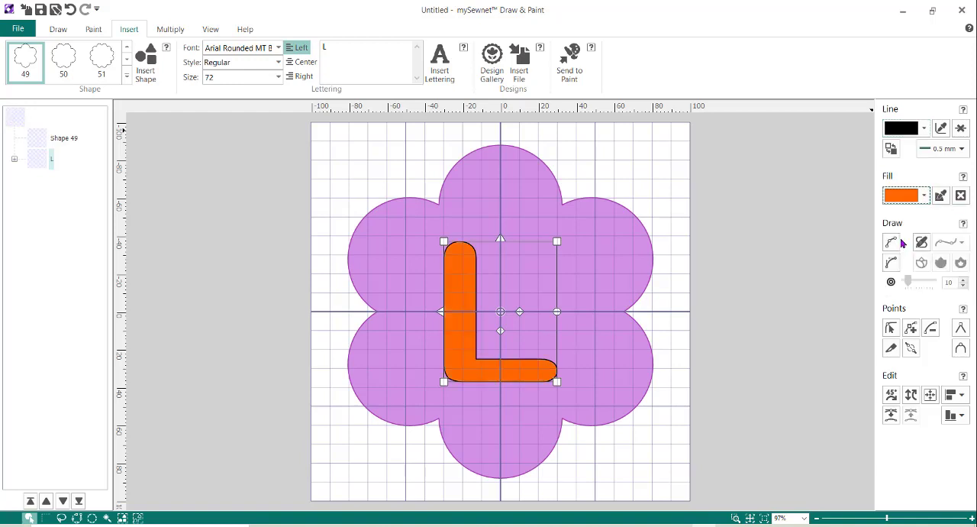
{"action": "left_click", "coordinate": [902, 239]}
{"action": "left_click_drag", "start_coordinate": [509, 269], "coordinate": [515, 262]}
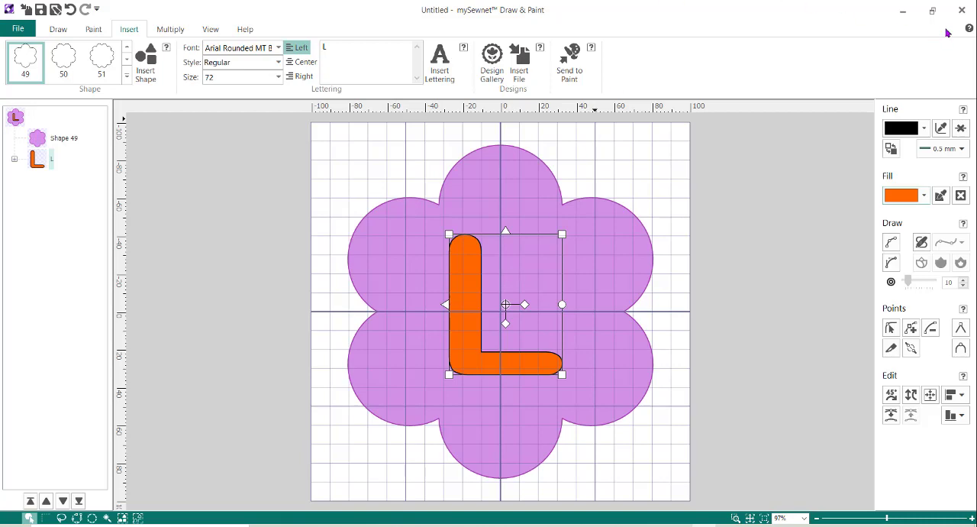
Return the drawing to the ExpressDesign Wizard and finish it uncropped, with the design fitted to the 120 mm x 120 mm hoop
{"action": "left_click", "coordinate": [962, 10]}
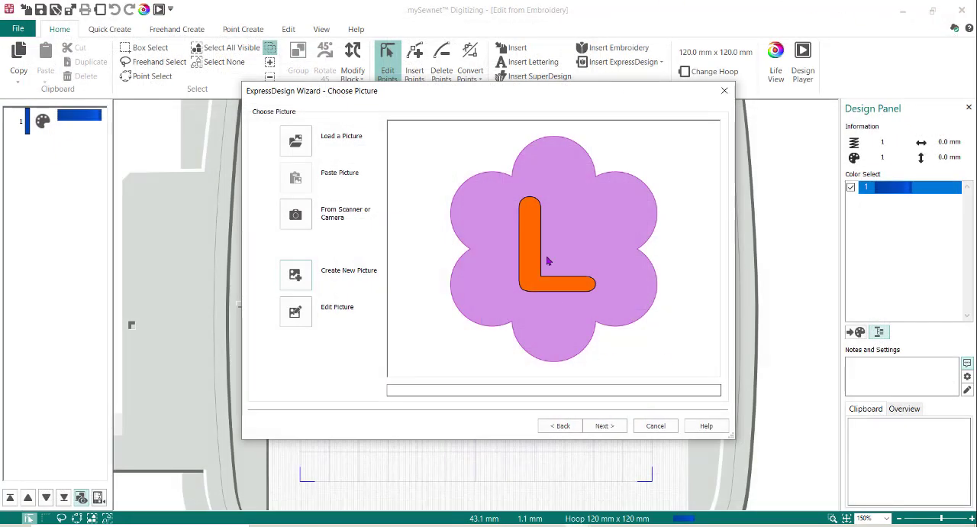
{"action": "left_click", "coordinate": [613, 428]}
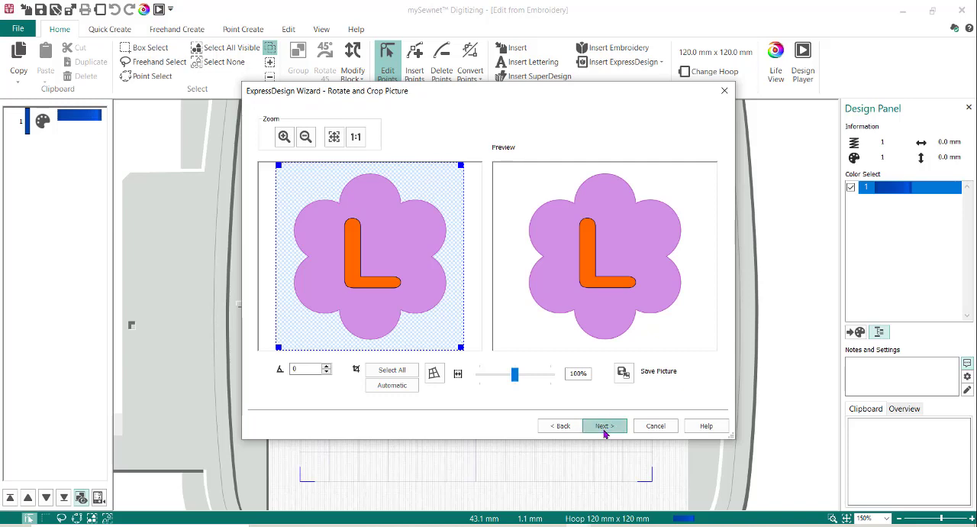
{"action": "left_click", "coordinate": [605, 428]}
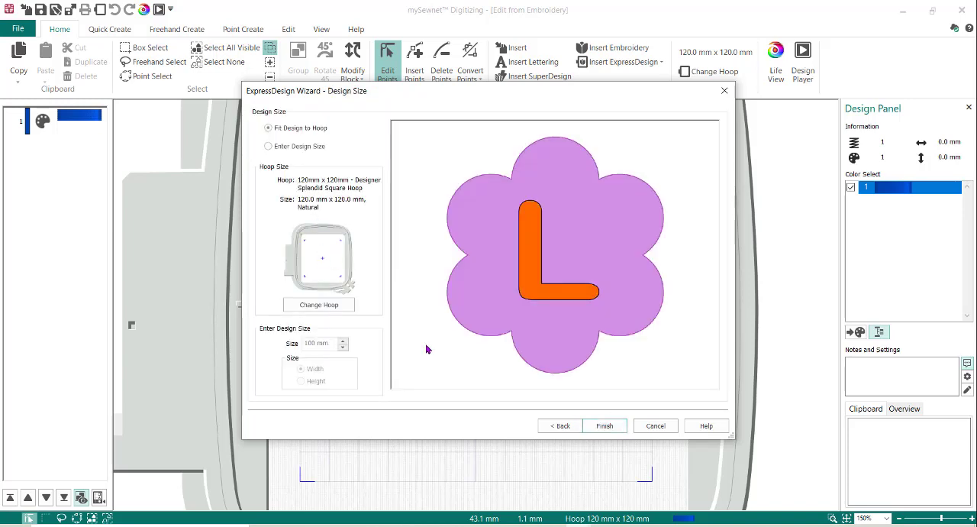
{"action": "left_click", "coordinate": [603, 426]}
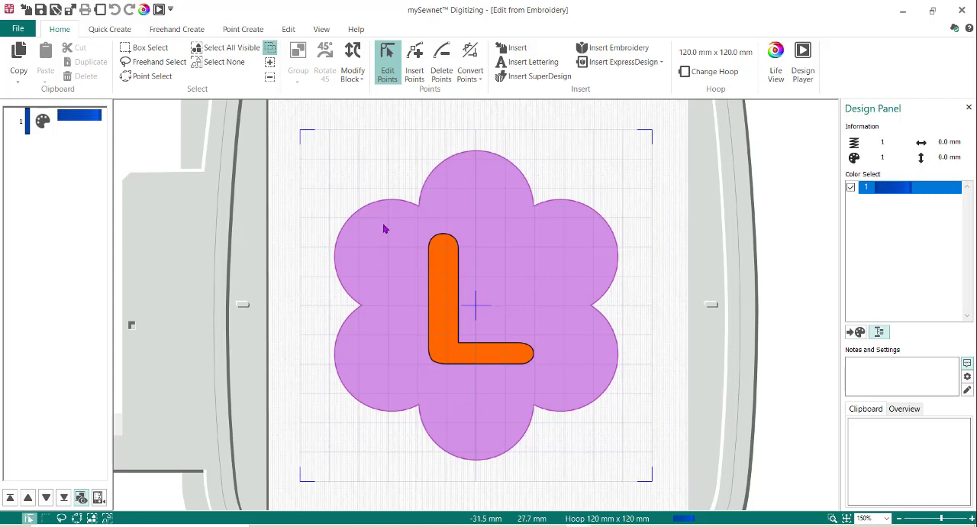
Create a Crosshatch Fill with a Satin Line on the flower using QuickStitch + AutoHole, with color tolerance 10 and a low number of points
{"action": "left_click", "coordinate": [111, 32]}
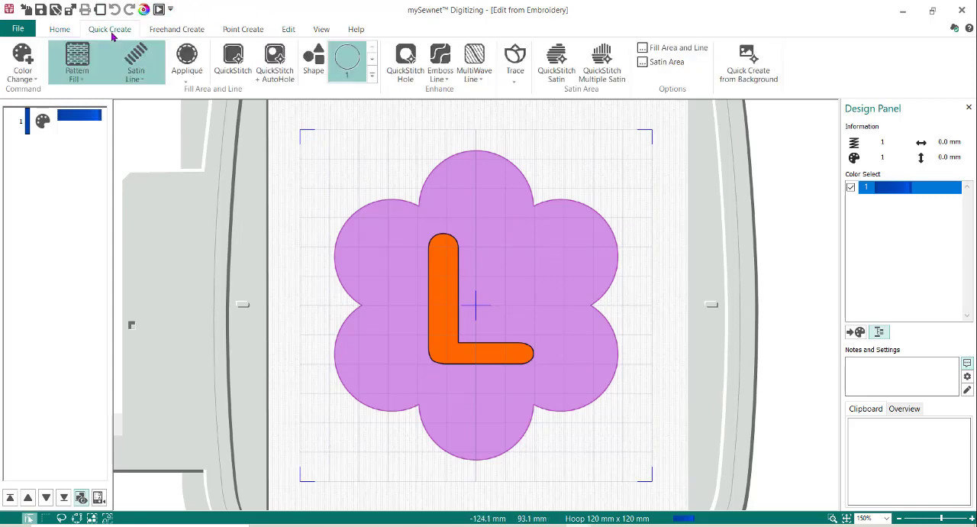
{"action": "left_click", "coordinate": [83, 80]}
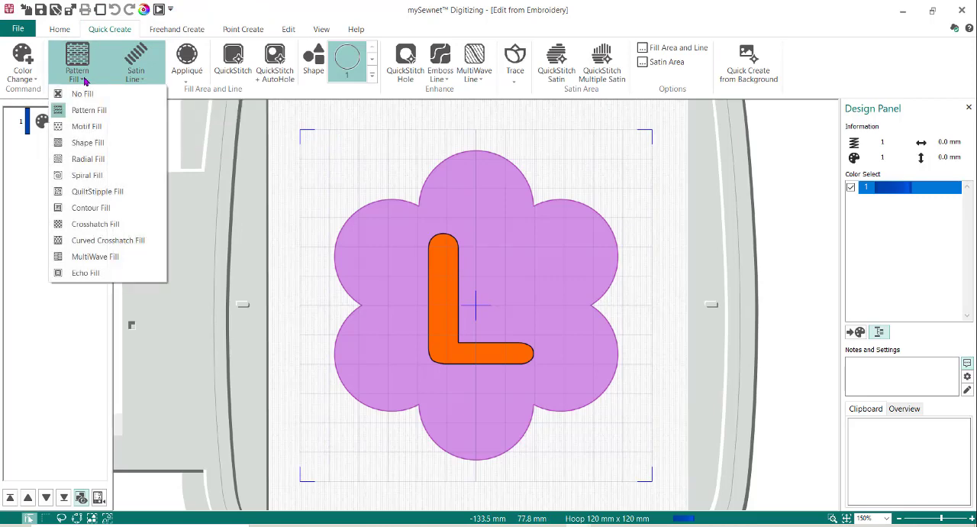
{"action": "left_click", "coordinate": [114, 224]}
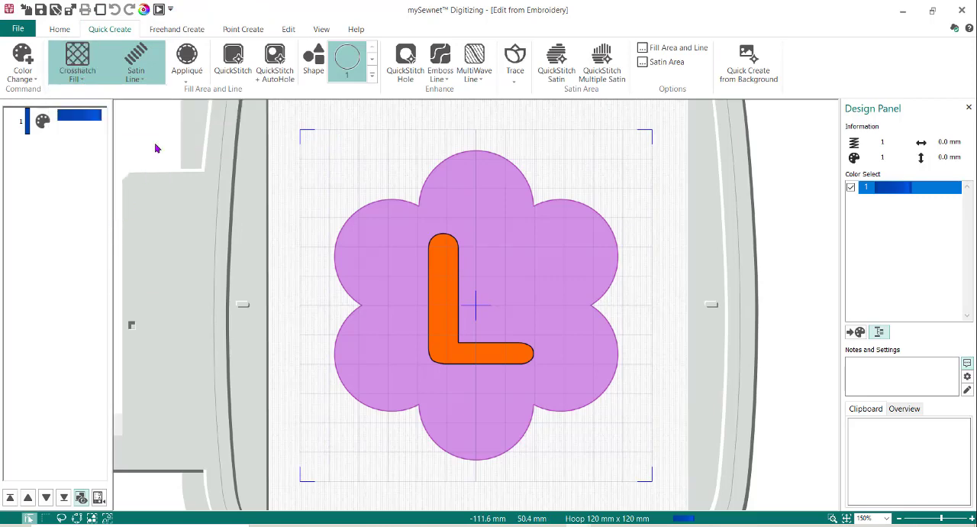
{"action": "left_click", "coordinate": [276, 61]}
{"action": "left_click", "coordinate": [473, 194]}
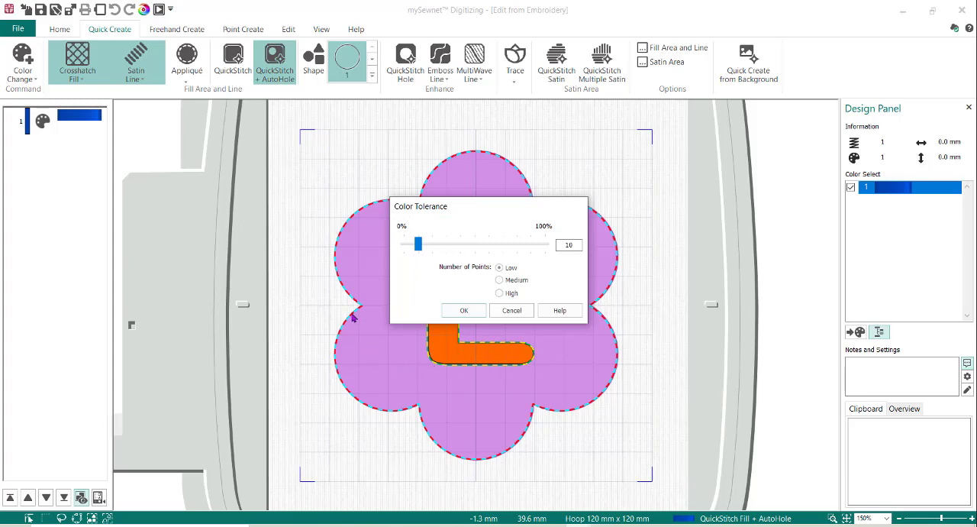
{"action": "left_click", "coordinate": [458, 309]}
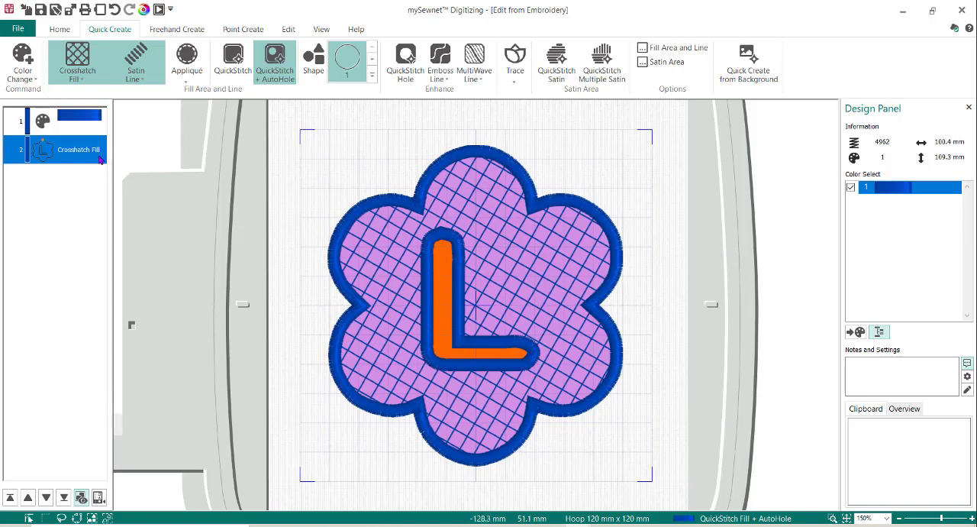
Set the flower's crosshatch fill gap to 2.5 mm and select the fill object in the design list
{"action": "right_click", "coordinate": [508, 249]}
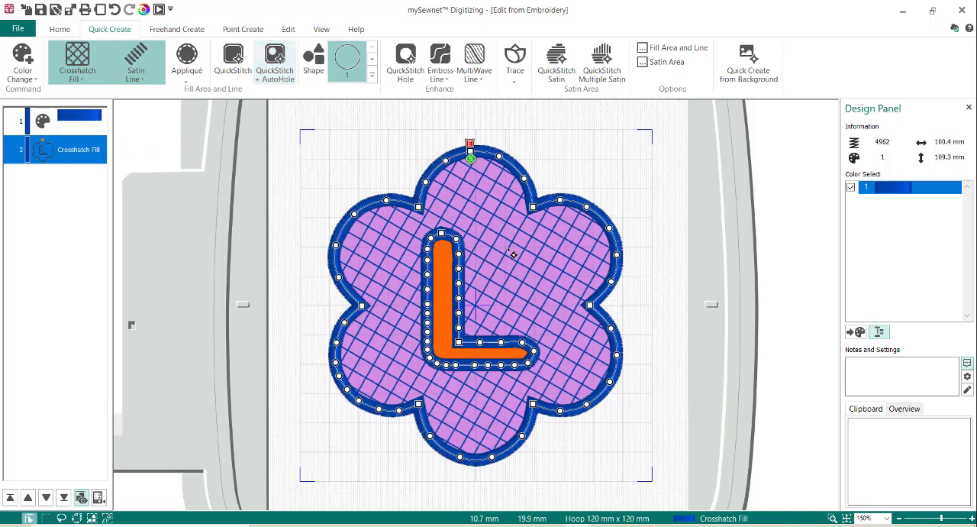
{"action": "right_click", "coordinate": [509, 248]}
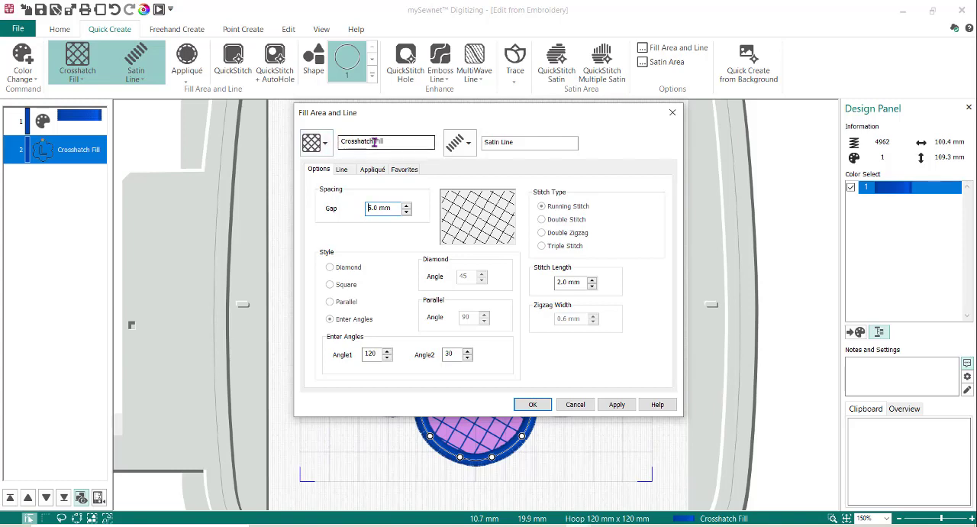
{"action": "left_click_drag", "start_coordinate": [391, 207], "coordinate": [345, 207]}
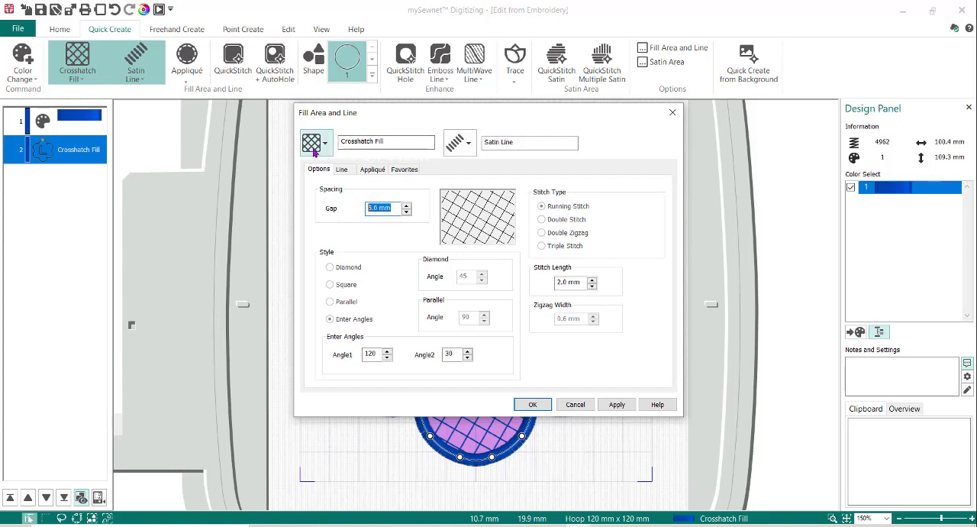
{"action": "type", "text": "2.52"}
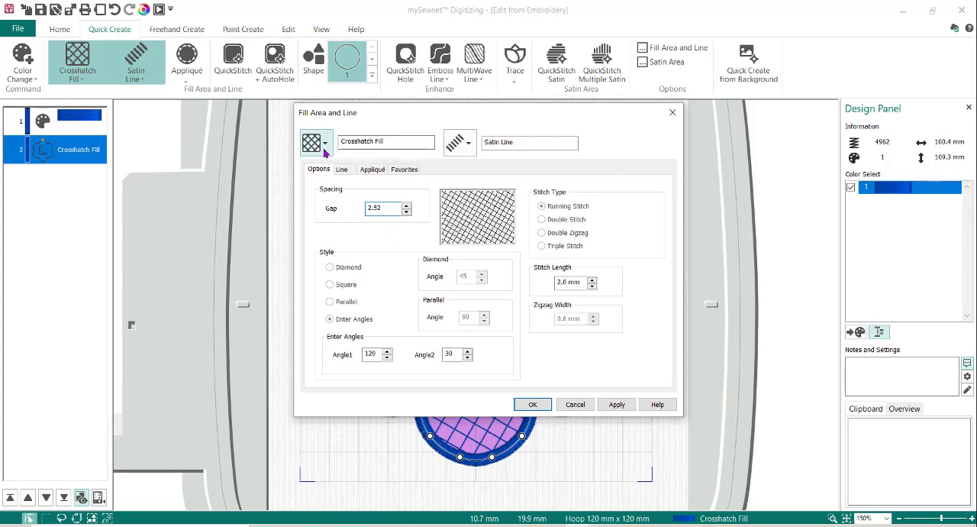
{"action": "left_click", "coordinate": [533, 404]}
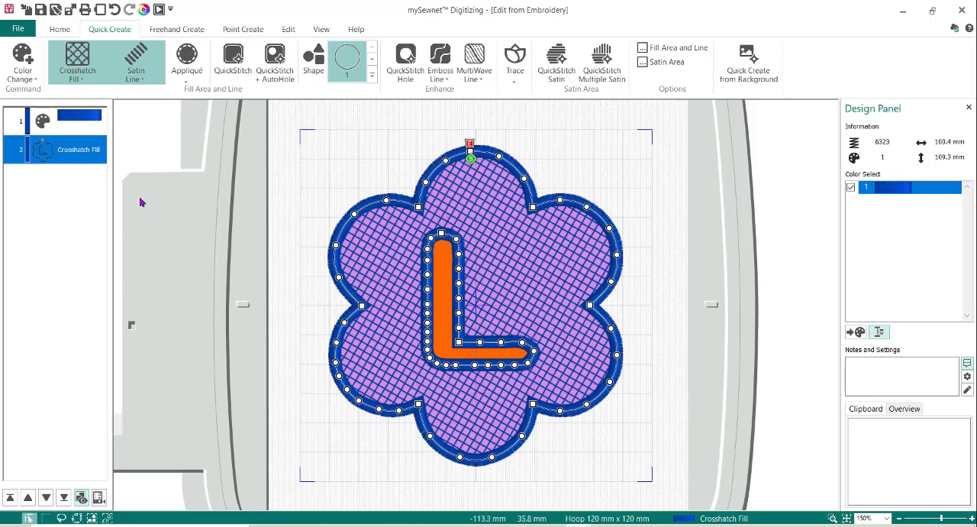
{"action": "left_click", "coordinate": [71, 157]}
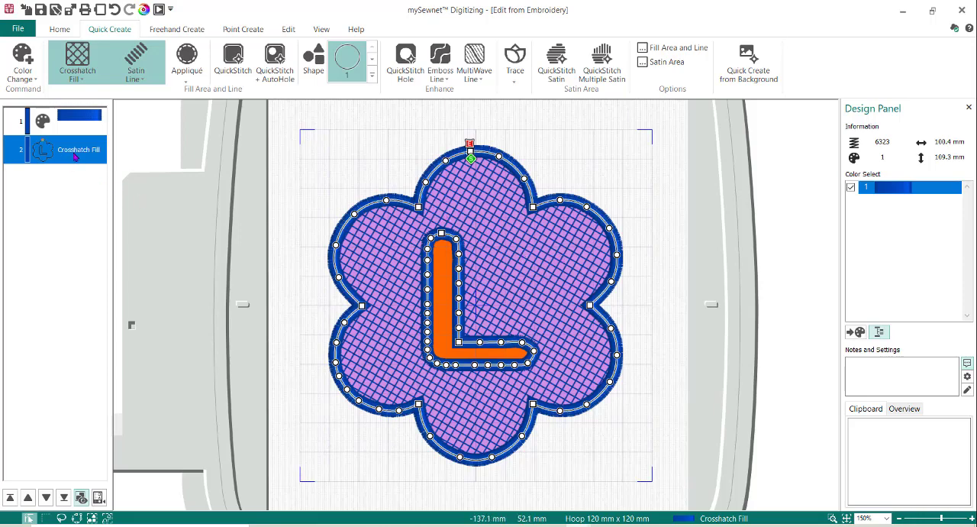
{"action": "right_click", "coordinate": [76, 155]}
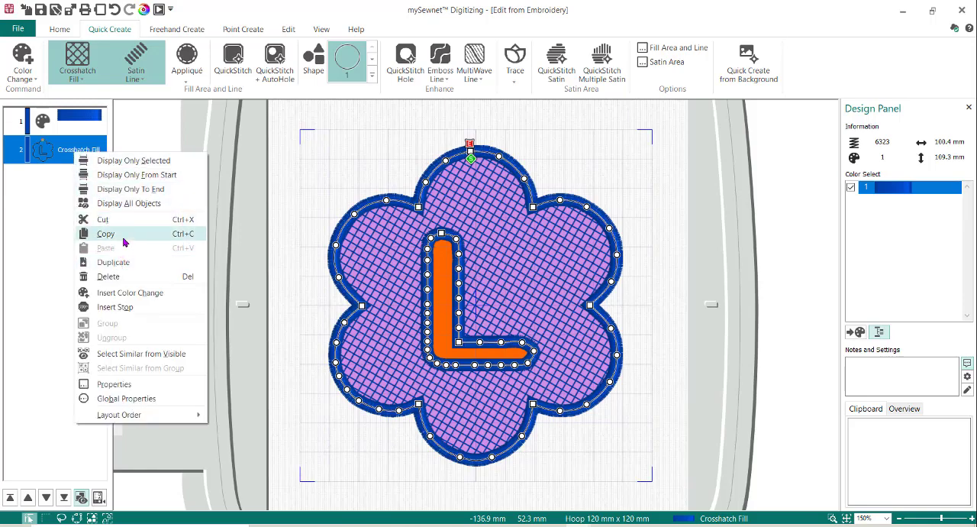
{"action": "left_click", "coordinate": [124, 263]}
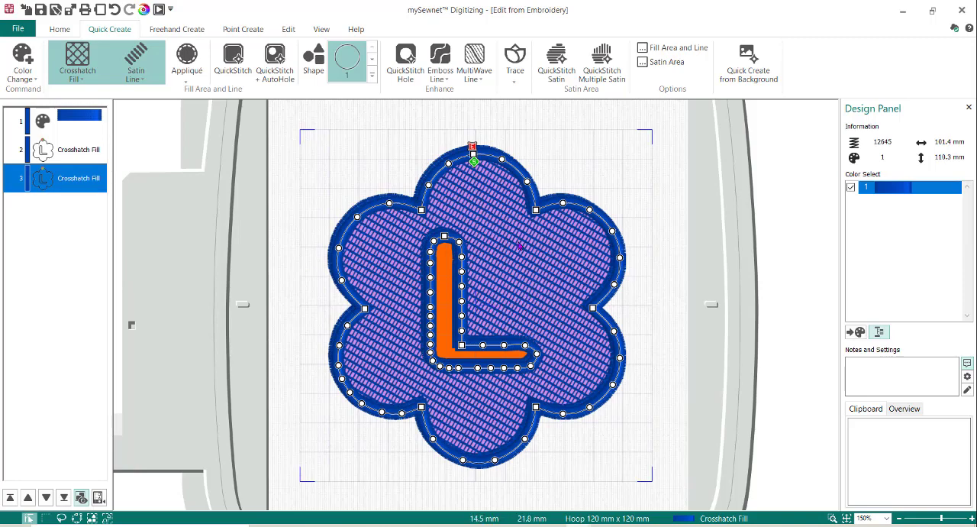
{"action": "left_click", "coordinate": [115, 10]}
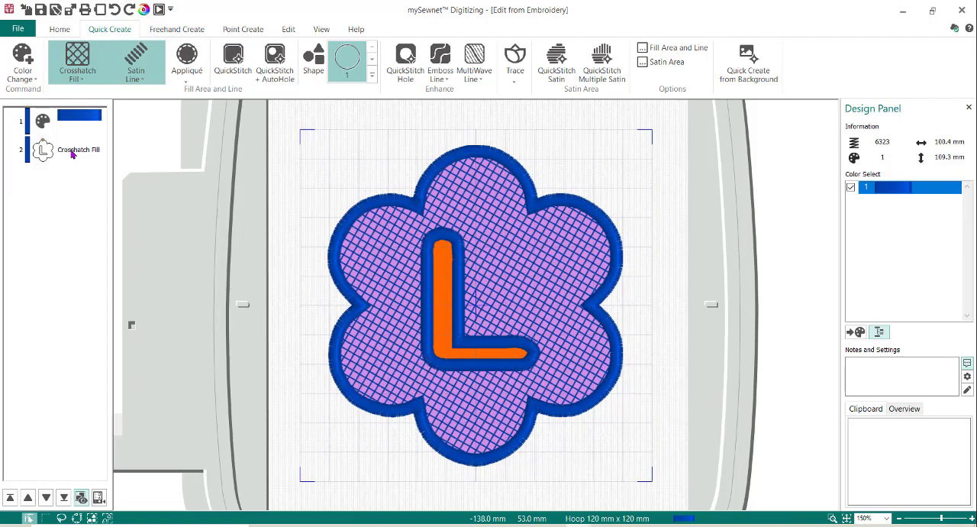
Copy the flower's crosshatch fill object and paste the copy directly over the original
{"action": "left_click", "coordinate": [72, 152]}
{"action": "right_click", "coordinate": [72, 152]}
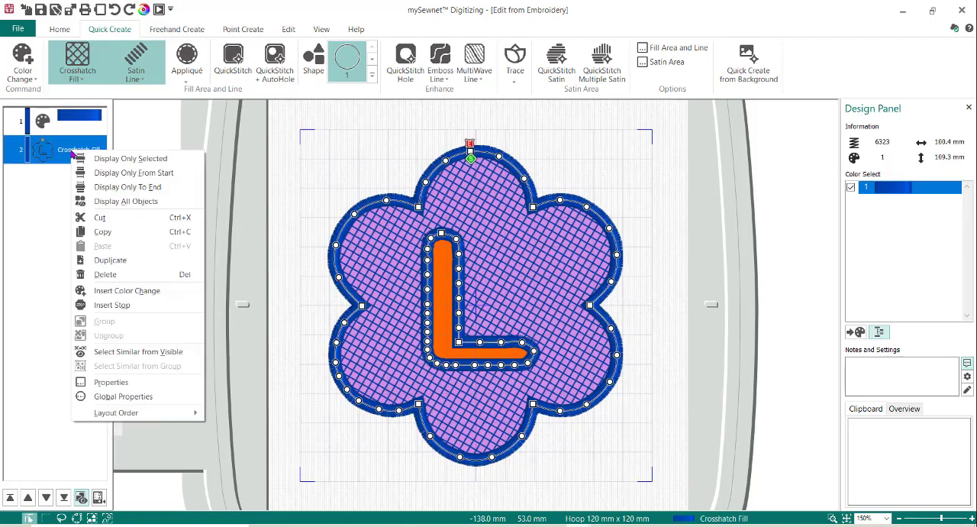
{"action": "left_click", "coordinate": [104, 233]}
{"action": "right_click", "coordinate": [76, 147]}
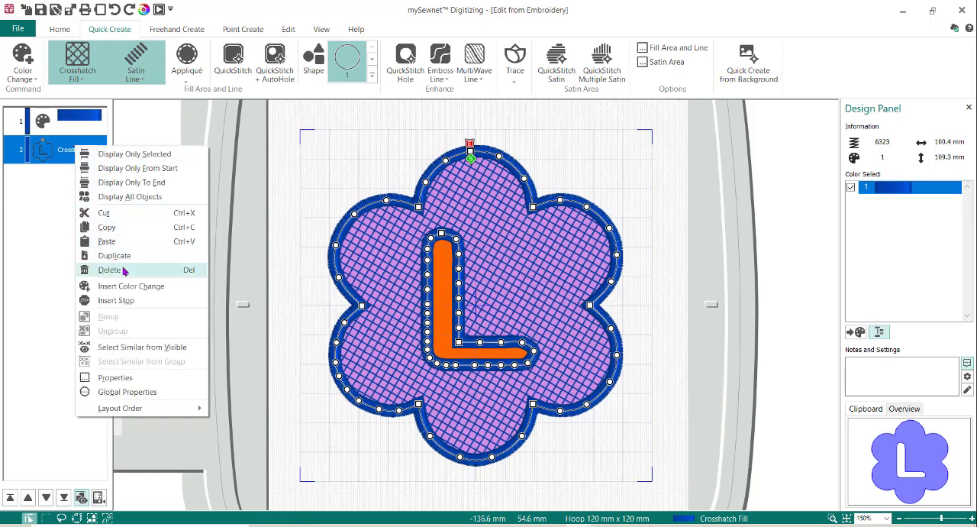
{"action": "left_click", "coordinate": [107, 241]}
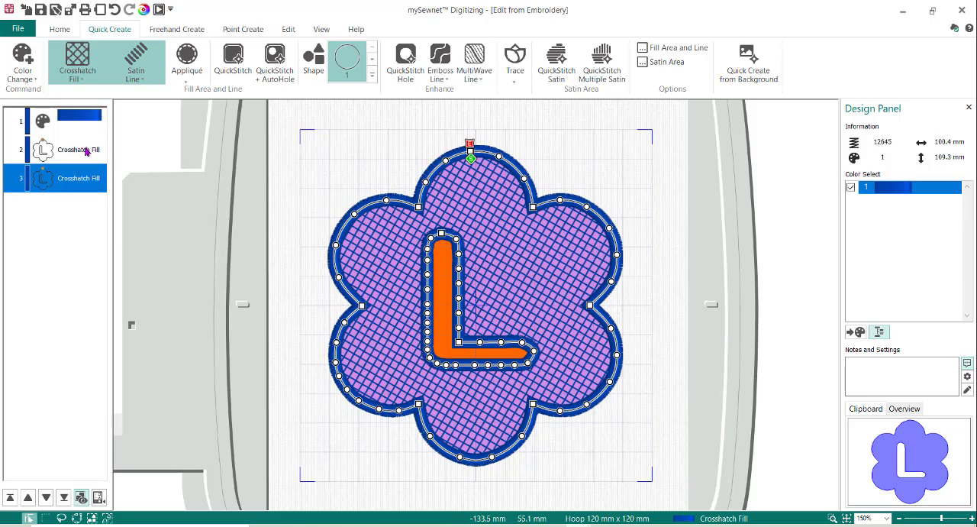
Give the first of the two crosshatch fill objects the Square style and a Running Stitch border line
{"action": "left_click", "coordinate": [87, 155]}
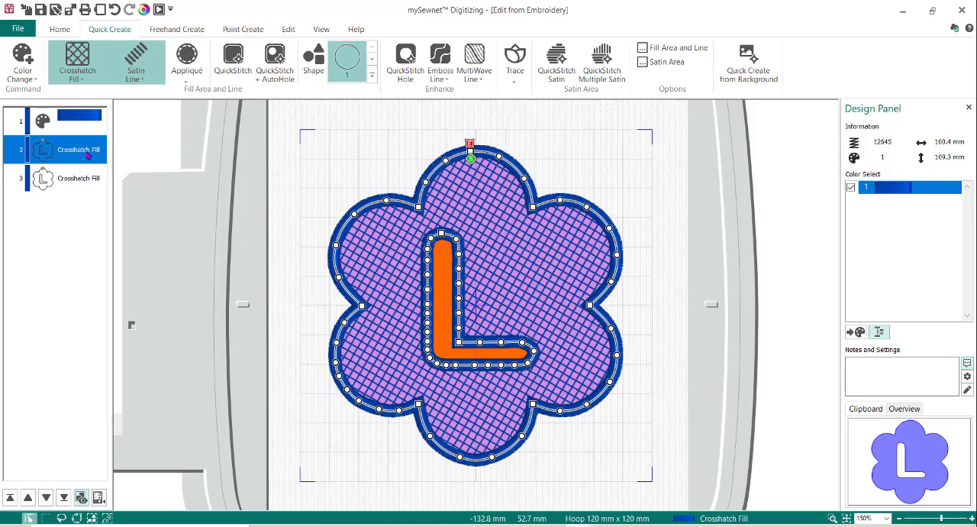
{"action": "right_click", "coordinate": [88, 154]}
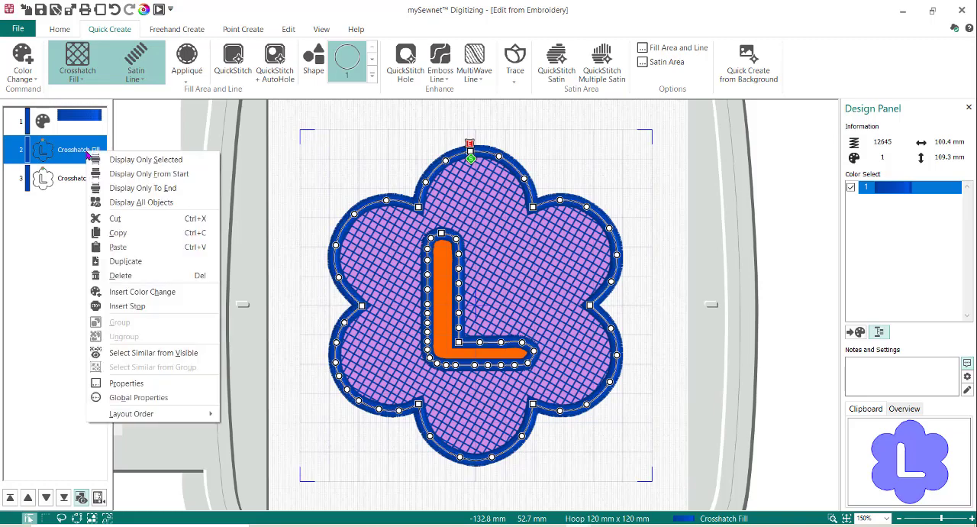
{"action": "left_click", "coordinate": [126, 384]}
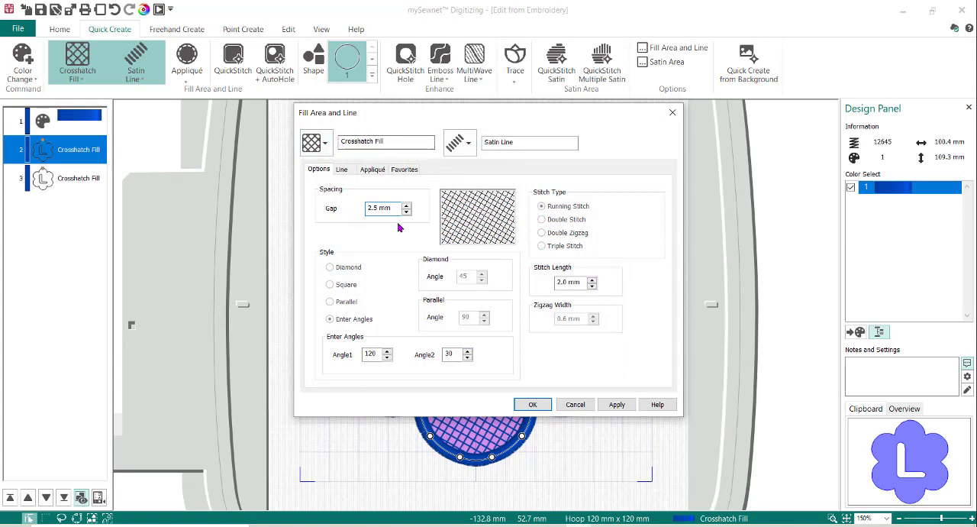
{"action": "left_click", "coordinate": [350, 287]}
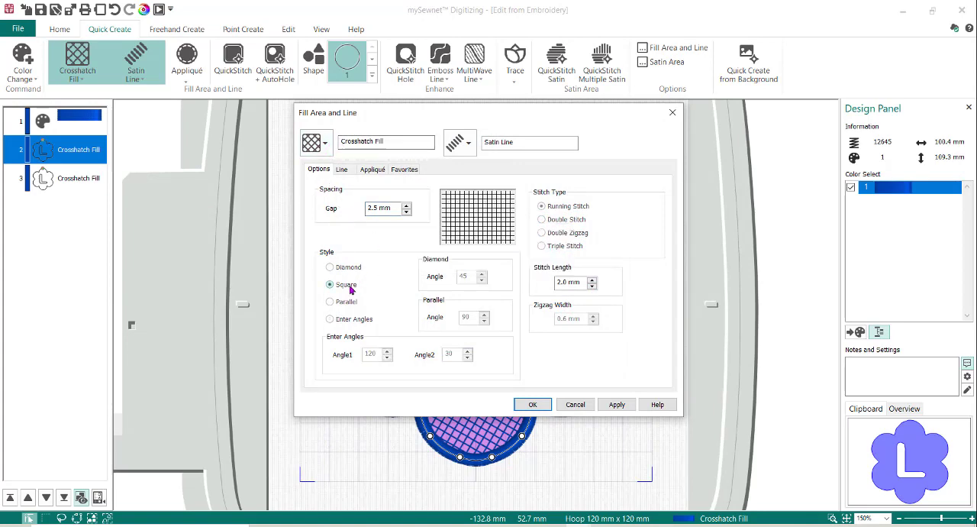
{"action": "left_click", "coordinate": [468, 145]}
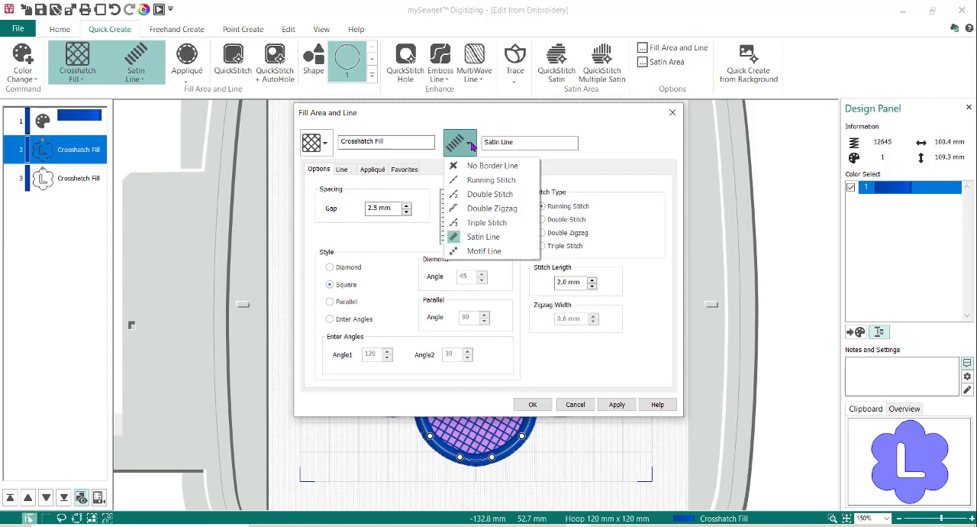
{"action": "left_click", "coordinate": [467, 180]}
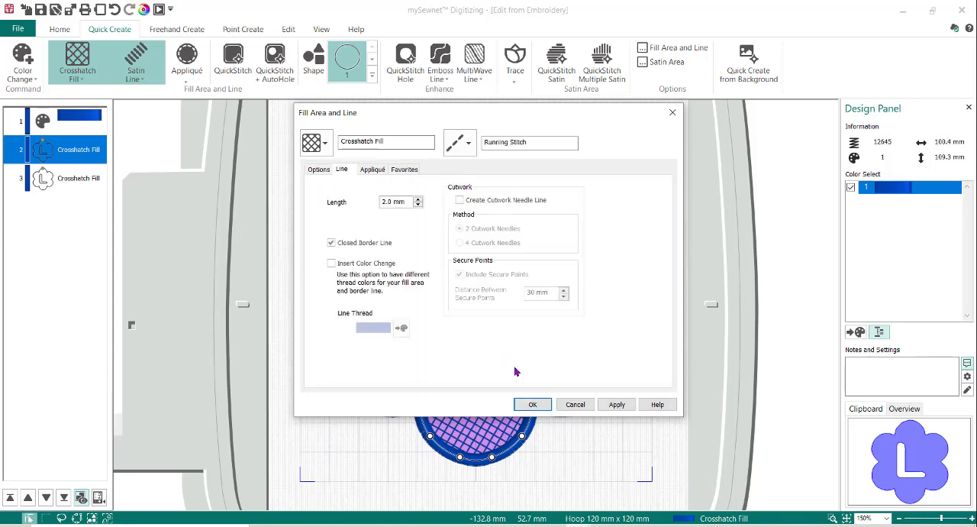
{"action": "left_click", "coordinate": [534, 405]}
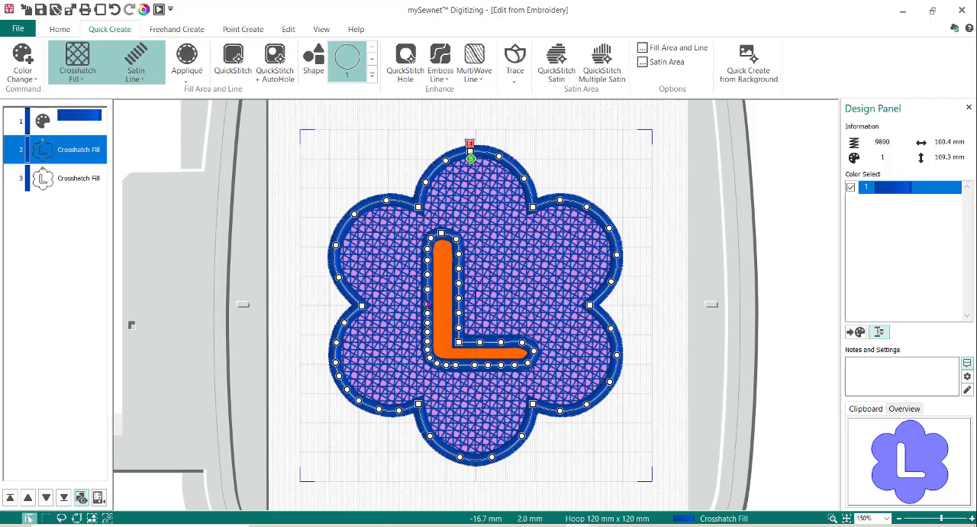
Compare the two crosshatch fill objects and review the fill and line properties of the first one
{"action": "left_click", "coordinate": [67, 181]}
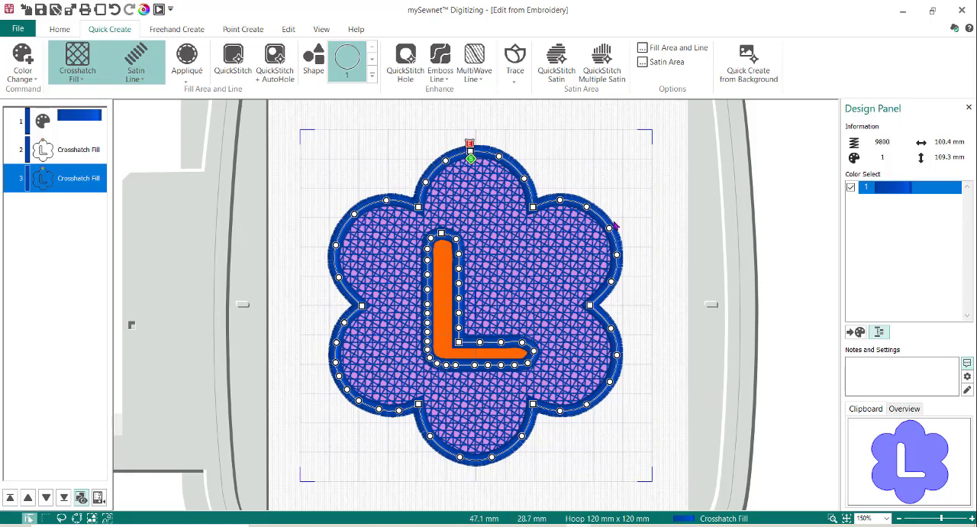
{"action": "left_click", "coordinate": [70, 158]}
{"action": "right_click", "coordinate": [70, 156]}
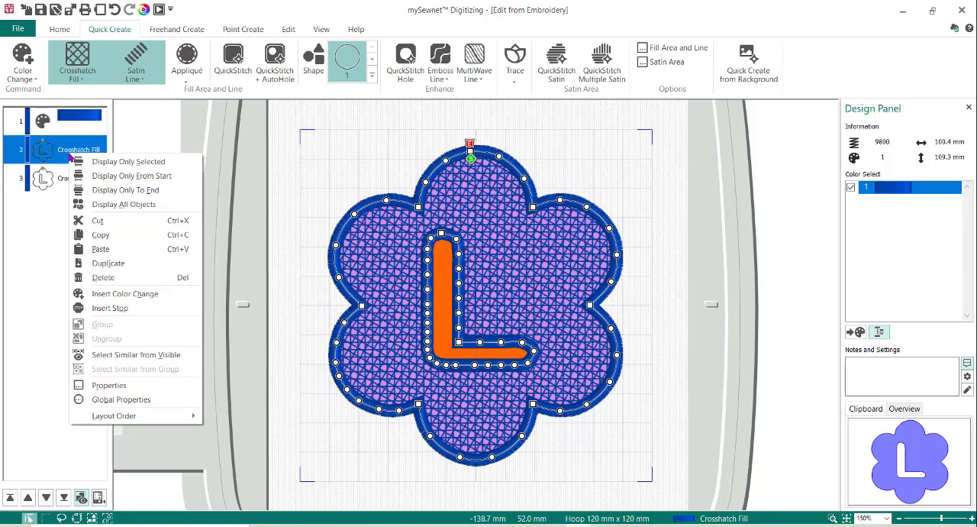
{"action": "left_click", "coordinate": [126, 387]}
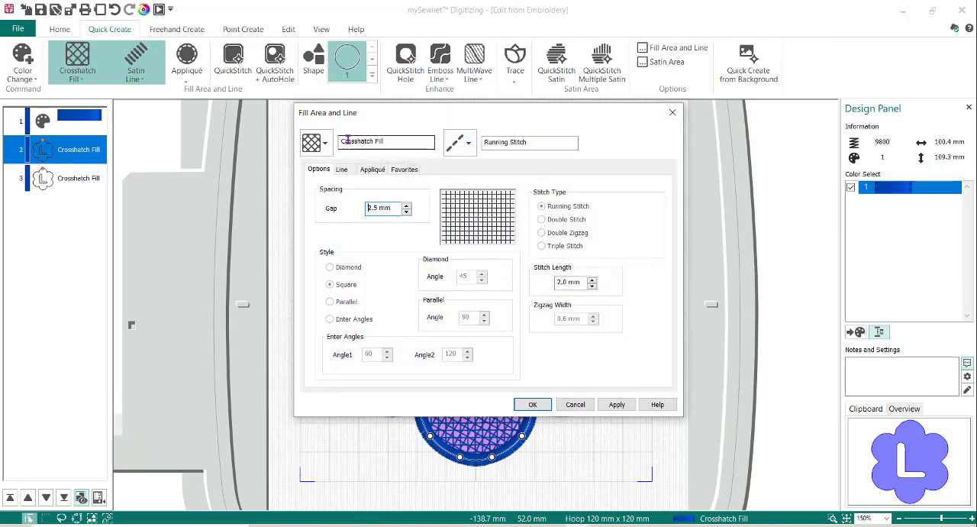
{"action": "left_click", "coordinate": [532, 404]}
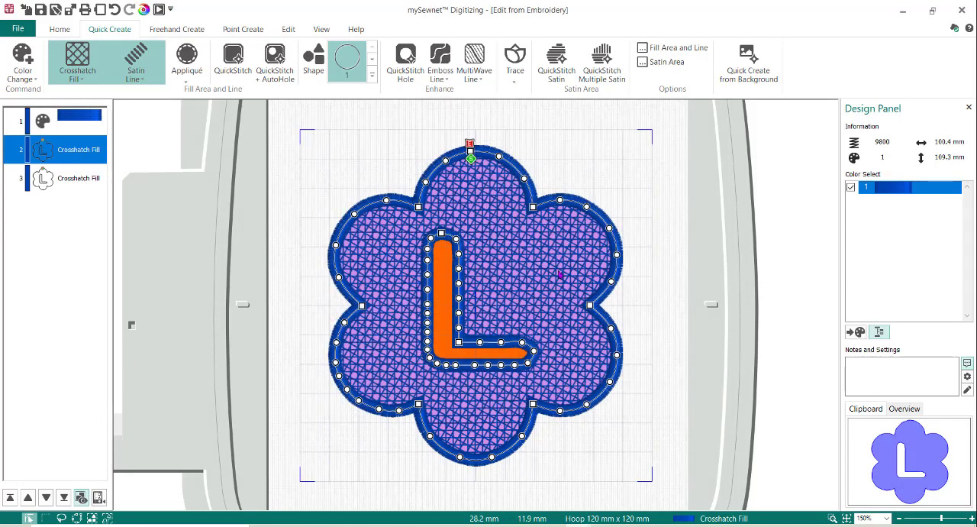
Return the finished flower design to mySewnet Embroidery and preview its stitch-out in the Design Player
{"action": "left_click", "coordinate": [144, 11]}
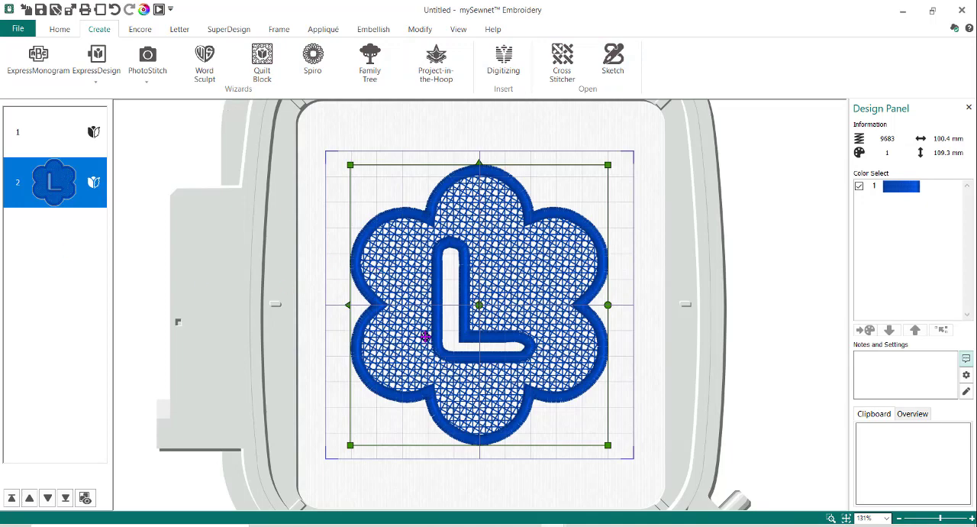
{"action": "left_click", "coordinate": [159, 10]}
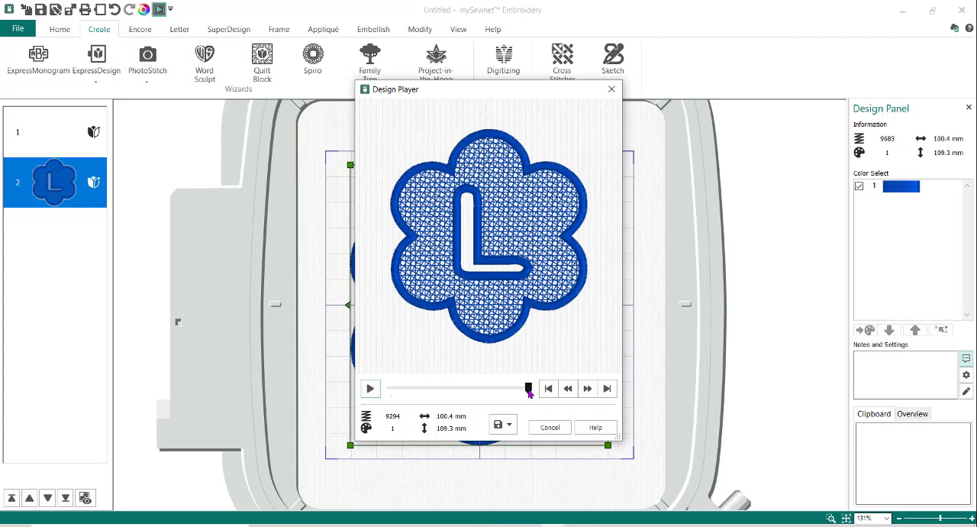
{"action": "mouse_move", "coordinate": [528, 388]}
{"action": "left_mouse_down"}
{"action": "mouse_move", "coordinate": [389, 388]}
{"action": "mouse_move", "coordinate": [558, 382]}
{"action": "left_mouse_up"}
{"action": "left_click", "coordinate": [552, 427]}
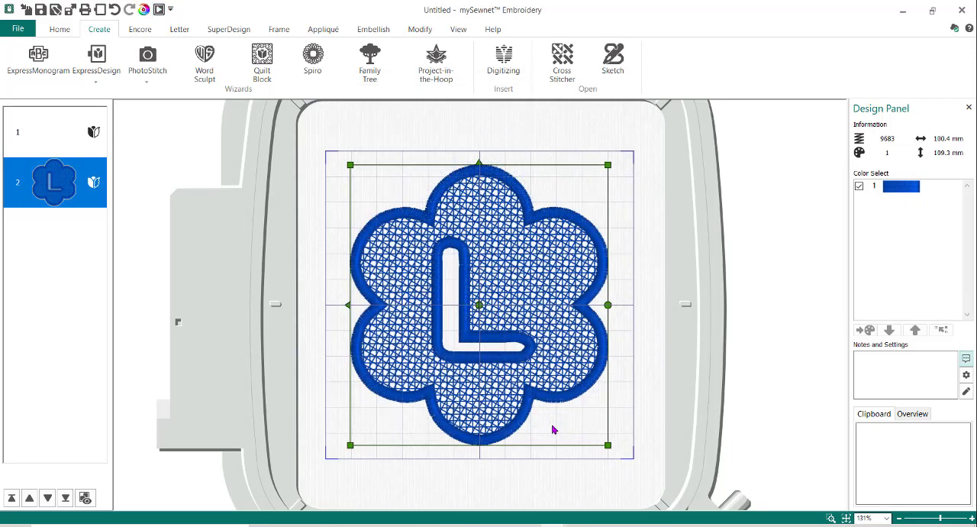